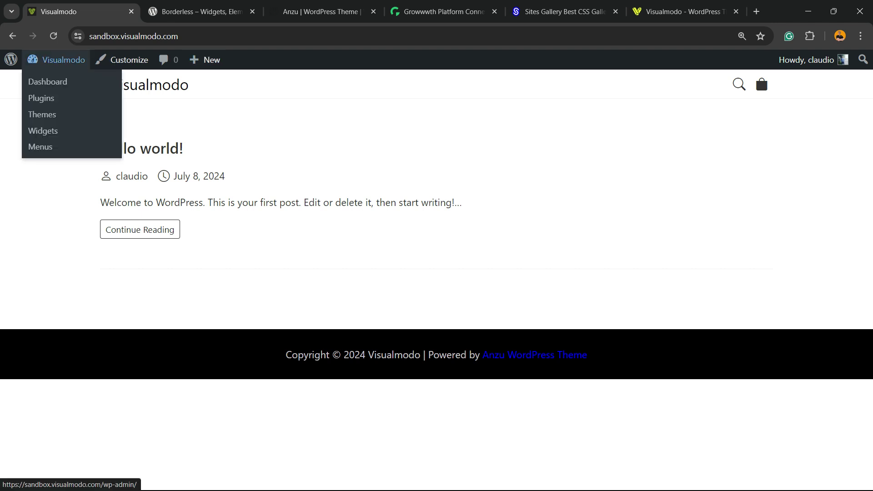
Search the plugin directory for 'Elementor' and install Elementor Website Builder
{"action": "left_click", "coordinate": [47, 81]}
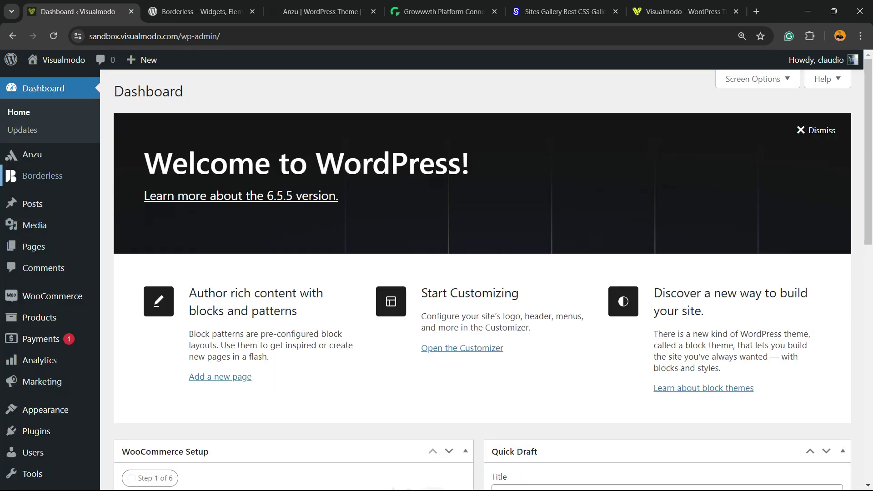
{"action": "scroll", "coordinate": [44, 224], "scroll_direction": "down", "scroll_amount": 2}
{"action": "scroll", "coordinate": [41, 295], "scroll_direction": "down", "scroll_amount": 2}
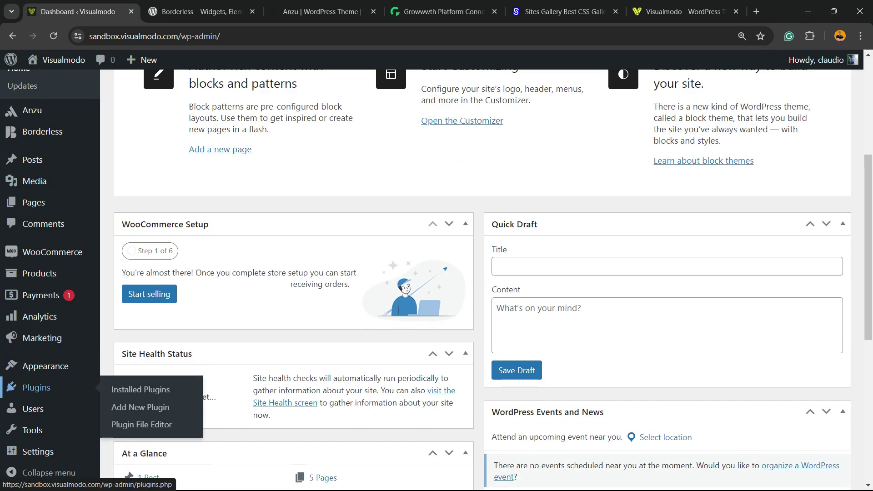
{"action": "left_click", "coordinate": [140, 407]}
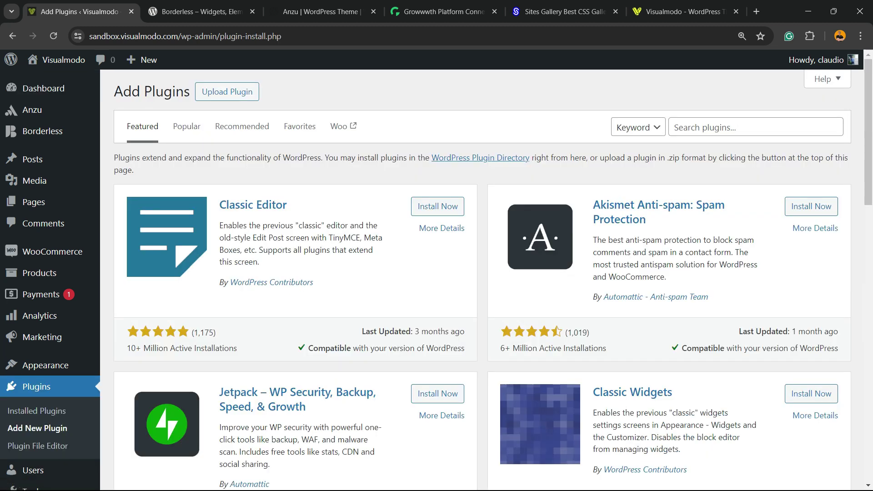
{"action": "left_click", "coordinate": [639, 127]}
{"action": "left_click", "coordinate": [737, 128]}
{"action": "type", "text": "Elementor"}
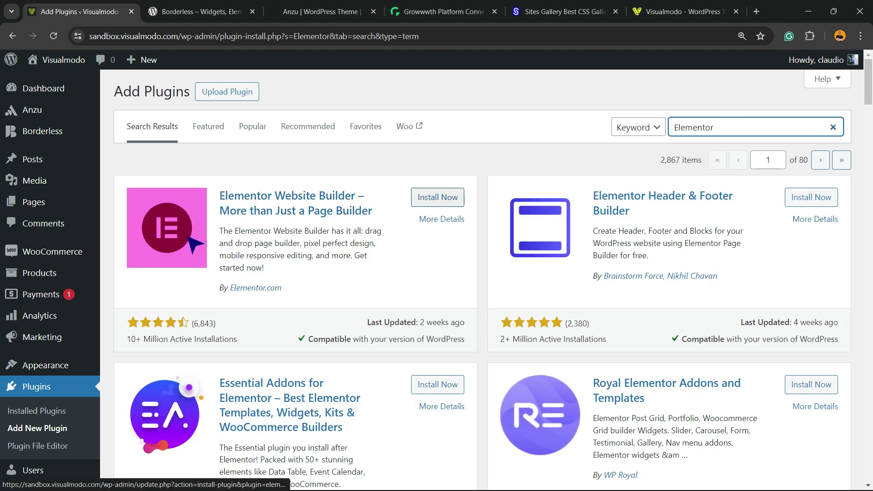
{"action": "left_click", "coordinate": [437, 197]}
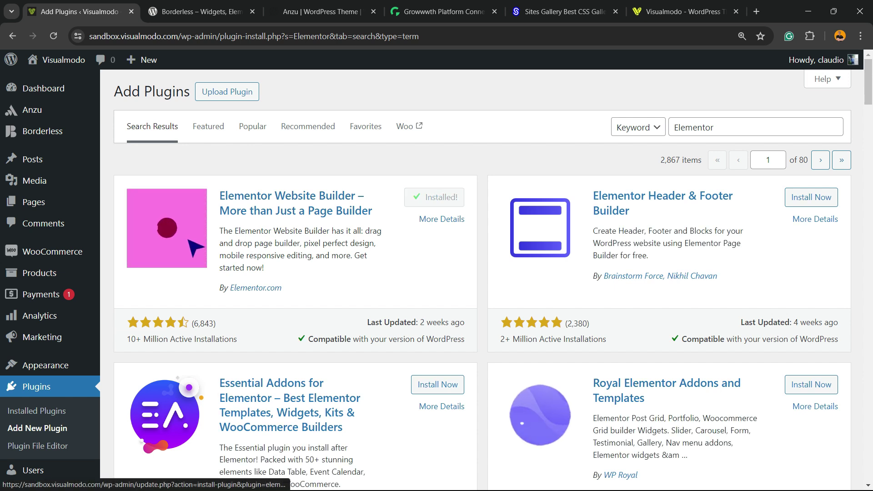
Activate Elementor and link the site to an Elementor account through the connection popup
{"action": "left_click", "coordinate": [443, 197]}
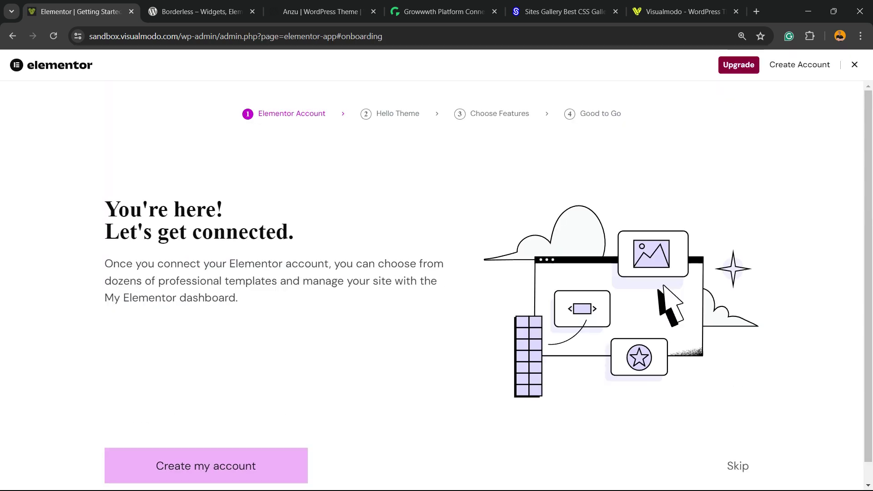
{"action": "scroll", "coordinate": [436, 273], "scroll_direction": "down", "scroll_amount": 1}
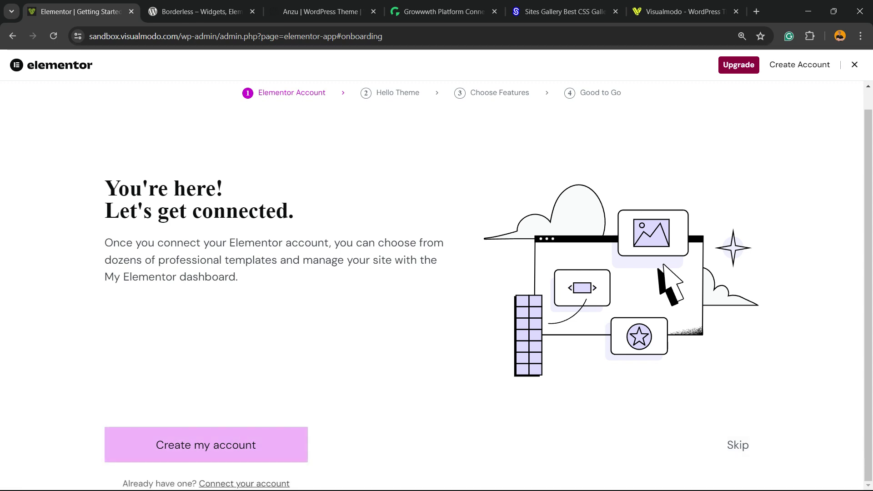
{"action": "left_click", "coordinate": [206, 445]}
{"action": "left_click", "coordinate": [327, 62]}
{"action": "left_click", "coordinate": [206, 445]}
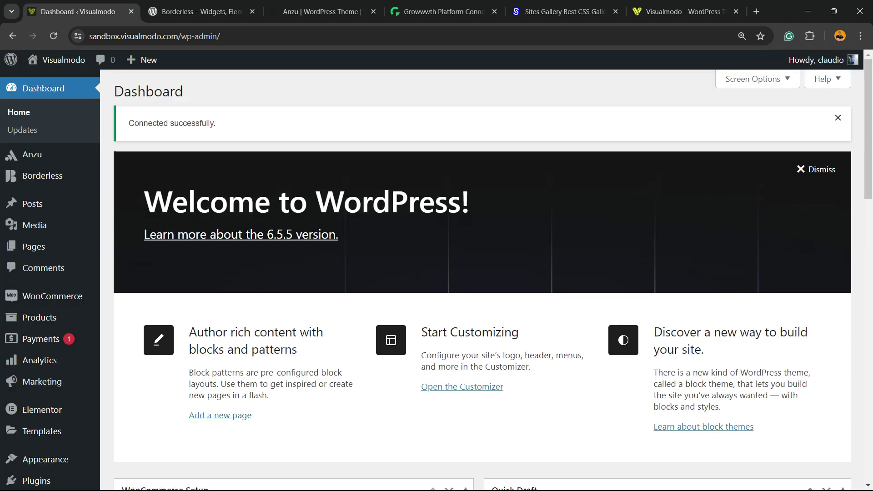
Open Elementor's Kit Library from Templates in the admin sidebar
{"action": "double_click", "coordinate": [148, 123]}
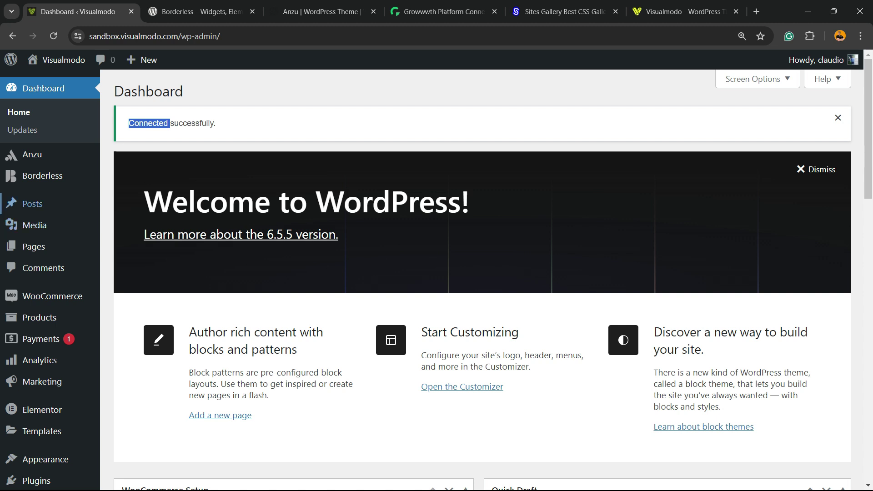
{"action": "scroll", "coordinate": [41, 255], "scroll_direction": "down", "scroll_amount": 2}
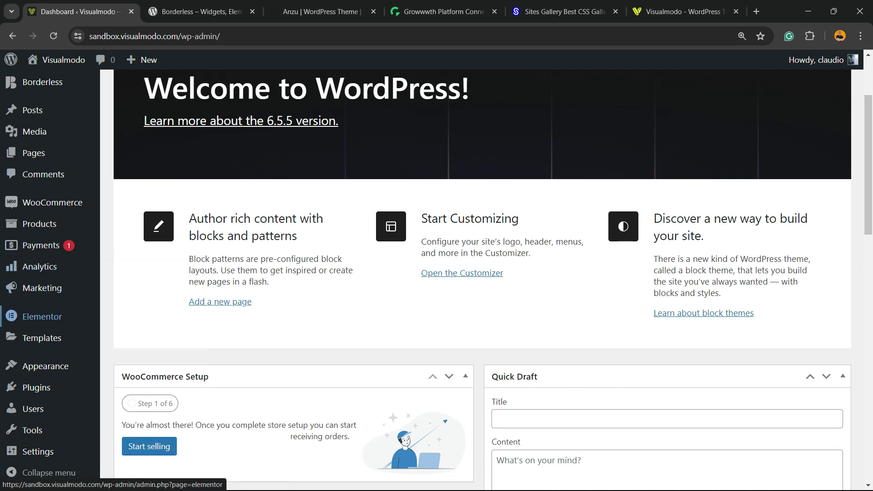
{"action": "mouse_move", "coordinate": [42, 410]}
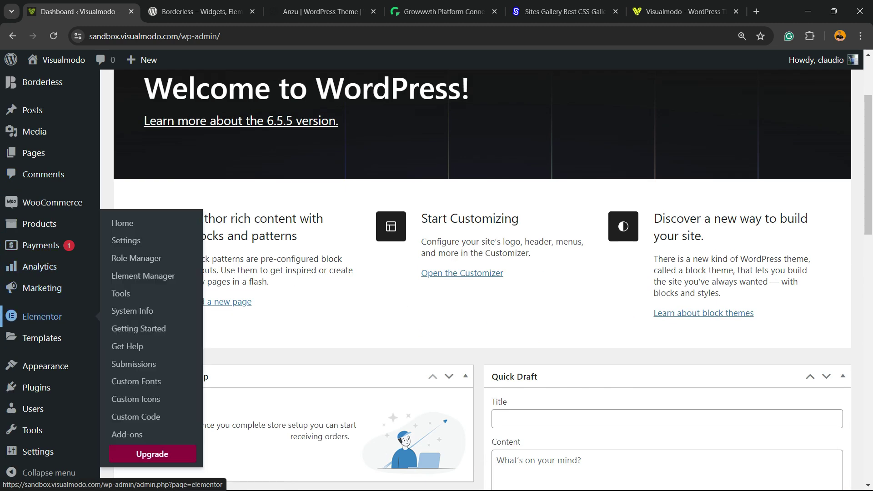
{"action": "left_click", "coordinate": [44, 338]}
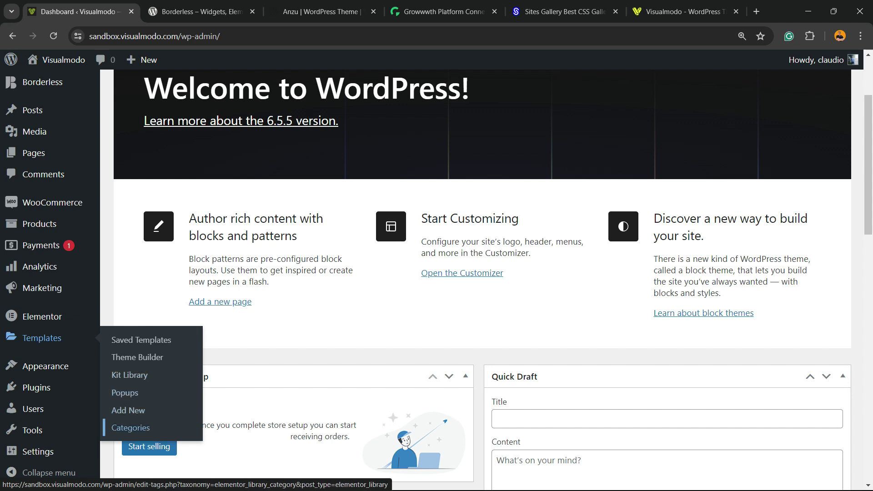
{"action": "left_click", "coordinate": [145, 375]}
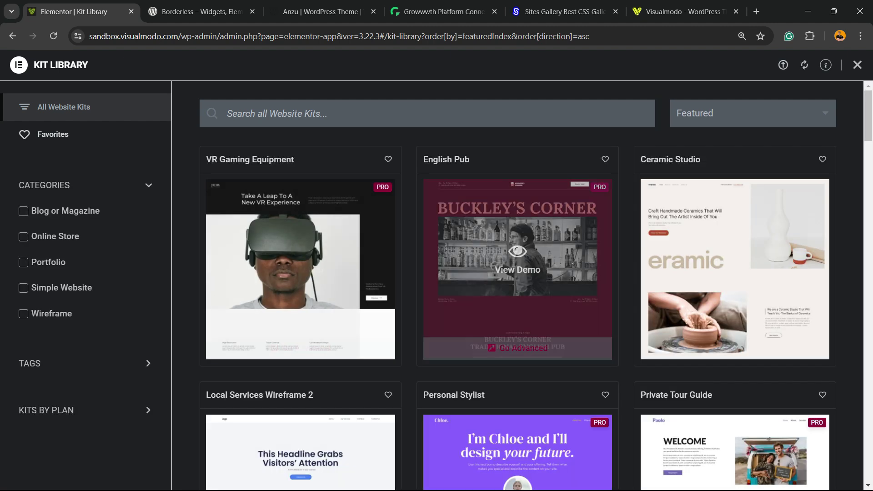
Filter the Kit Library to Free kits only using the Kits by Plan tag filter
{"action": "left_click", "coordinate": [148, 364]}
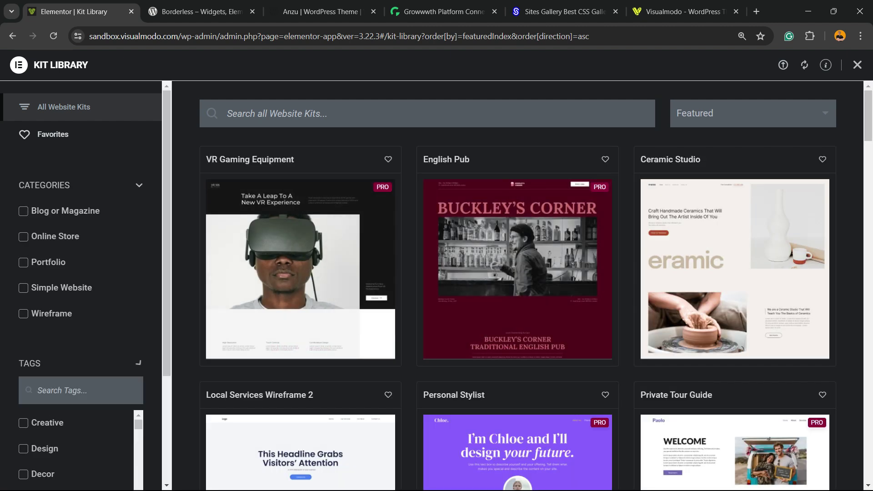
{"action": "scroll", "coordinate": [77, 448], "scroll_direction": "down", "scroll_amount": 3}
{"action": "scroll", "coordinate": [77, 448], "scroll_direction": "down", "scroll_amount": 3}
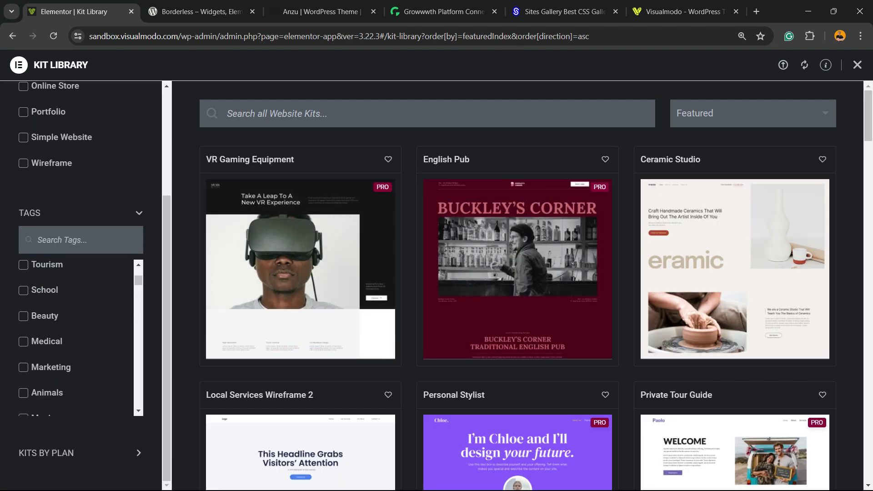
{"action": "left_click", "coordinate": [139, 453]}
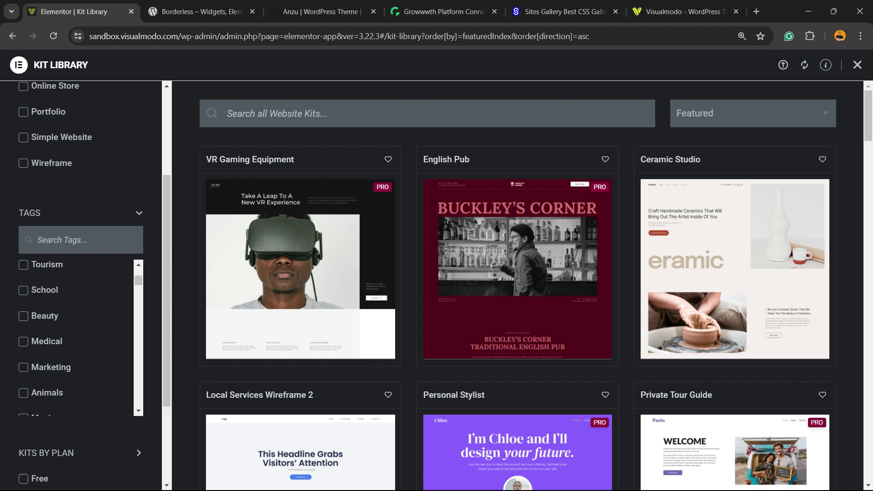
{"action": "scroll", "coordinate": [81, 273], "scroll_direction": "down", "scroll_amount": 2}
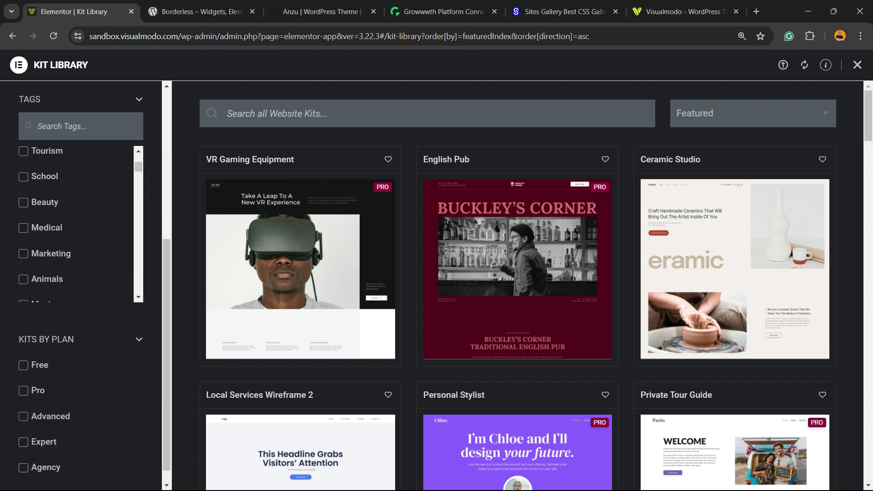
{"action": "left_click", "coordinate": [24, 365]}
{"action": "mouse_move", "coordinate": [734, 268]}
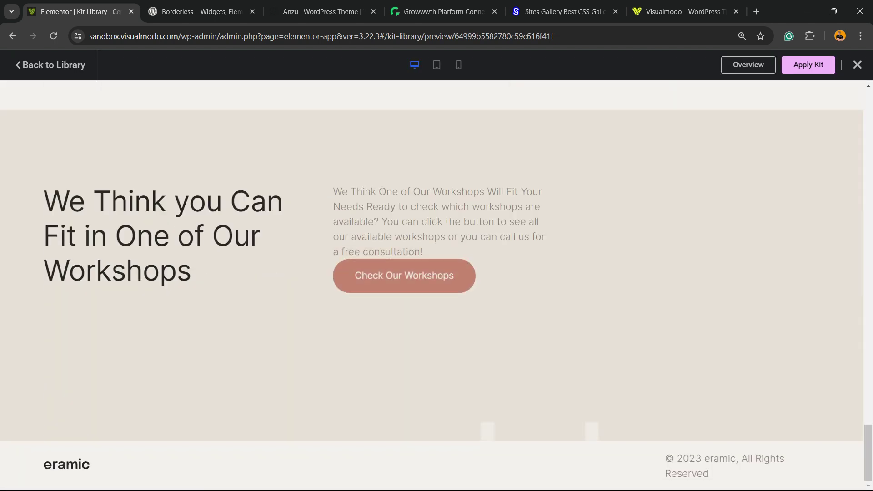
Browse the Ceramic Studio kit preview, including its Workshops page, then return to the hero
{"action": "scroll", "coordinate": [437, 286], "scroll_direction": "up", "scroll_amount": 13}
{"action": "scroll", "coordinate": [437, 286], "scroll_direction": "up", "scroll_amount": 10}
{"action": "scroll", "coordinate": [437, 286], "scroll_direction": "up", "scroll_amount": 3}
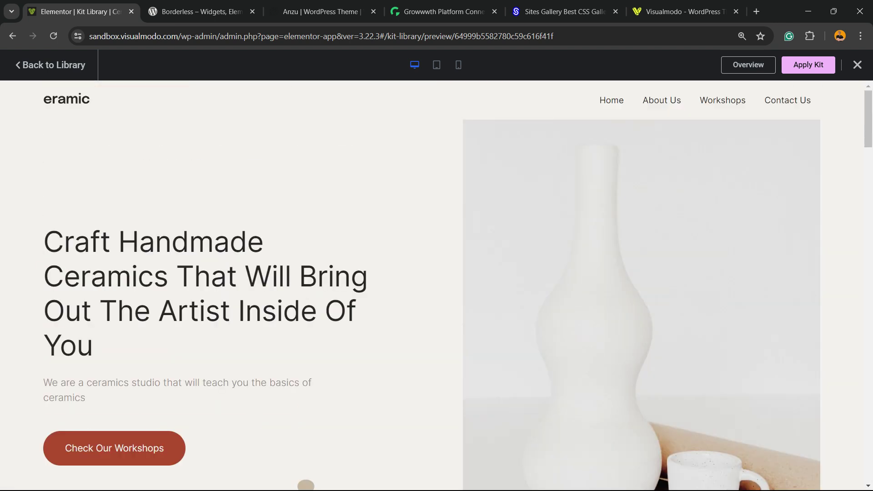
{"action": "left_click", "coordinate": [114, 448]}
{"action": "scroll", "coordinate": [437, 286], "scroll_direction": "down", "scroll_amount": 8}
{"action": "scroll", "coordinate": [437, 286], "scroll_direction": "down", "scroll_amount": 10}
{"action": "scroll", "coordinate": [436, 286], "scroll_direction": "down", "scroll_amount": 10}
{"action": "scroll", "coordinate": [436, 286], "scroll_direction": "up", "scroll_amount": 10}
{"action": "scroll", "coordinate": [437, 286], "scroll_direction": "up", "scroll_amount": 5}
{"action": "scroll", "coordinate": [437, 286], "scroll_direction": "up", "scroll_amount": 10}
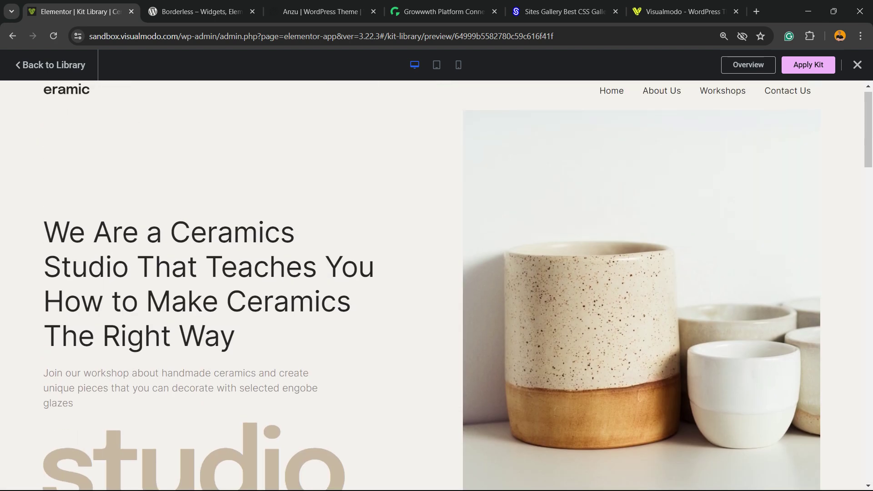
{"action": "scroll", "coordinate": [436, 285], "scroll_direction": "down", "scroll_amount": 5}
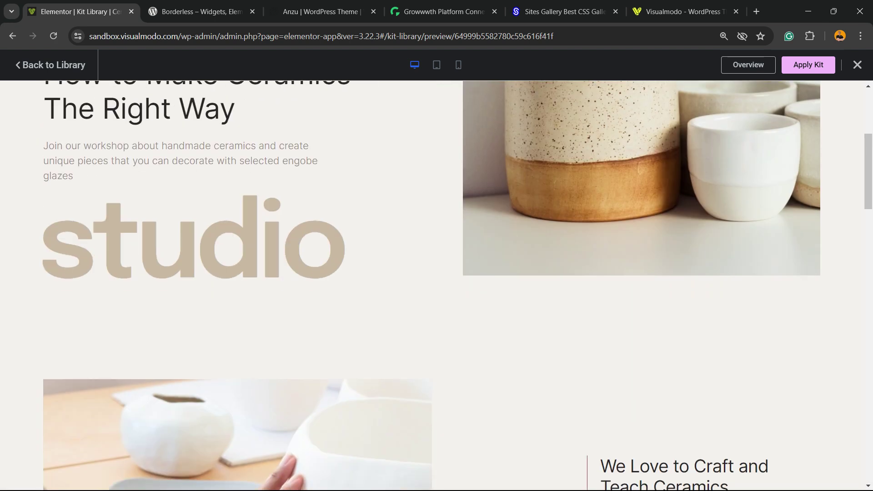
{"action": "scroll", "coordinate": [437, 286], "scroll_direction": "up", "scroll_amount": 5}
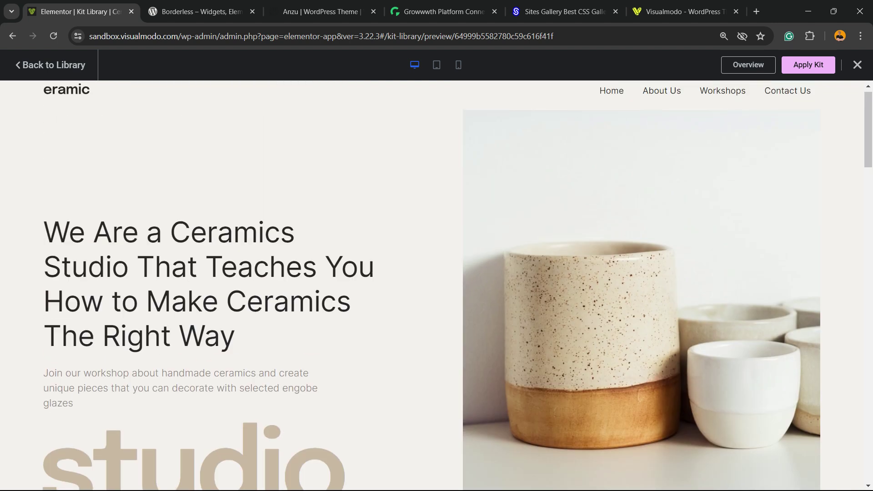
{"action": "scroll", "coordinate": [437, 285], "scroll_direction": "up", "scroll_amount": 1}
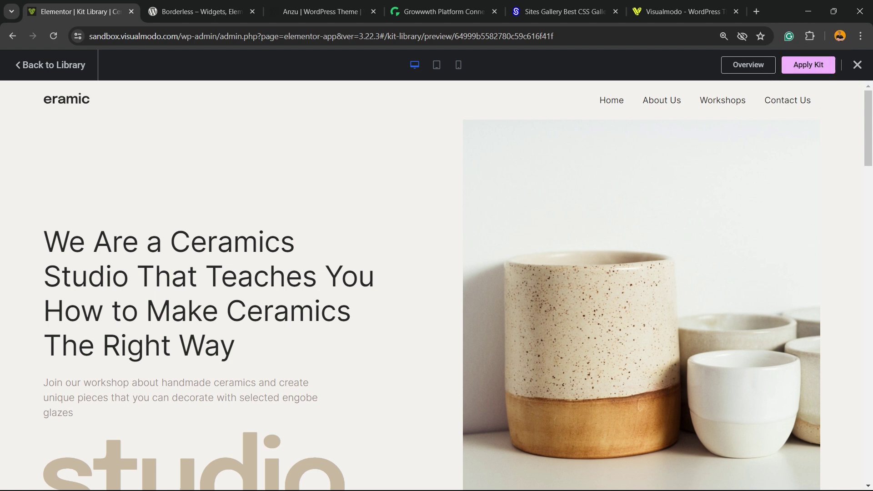
Apply the whole Ceramic Studio kit, skipping unfiltered SVG uploads, and close the import summary
{"action": "left_click", "coordinate": [802, 65]}
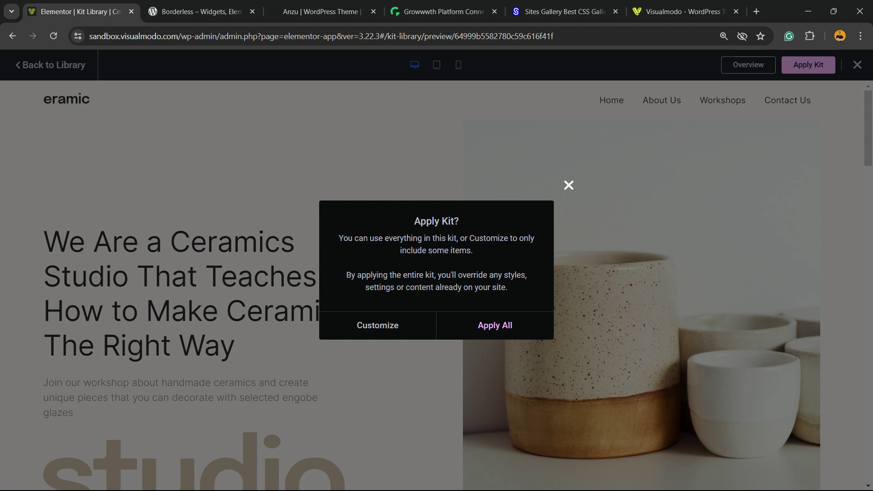
{"action": "left_click", "coordinate": [483, 329]}
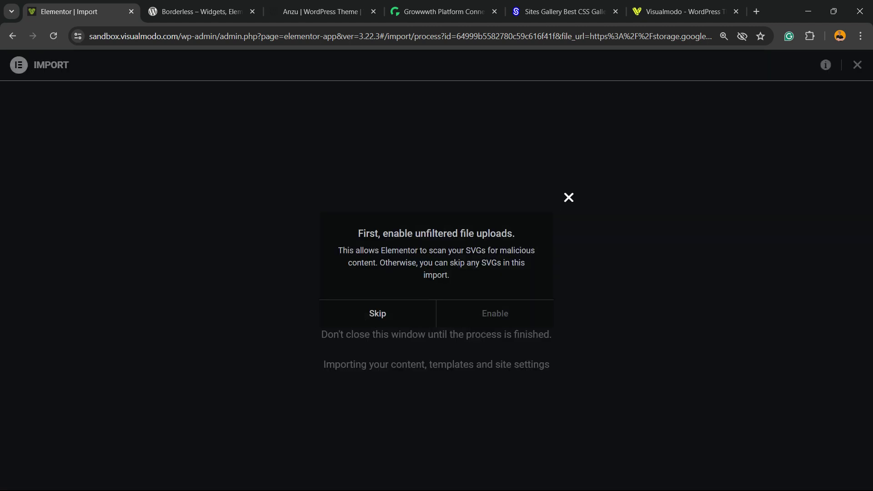
{"action": "key", "text": "Escape"}
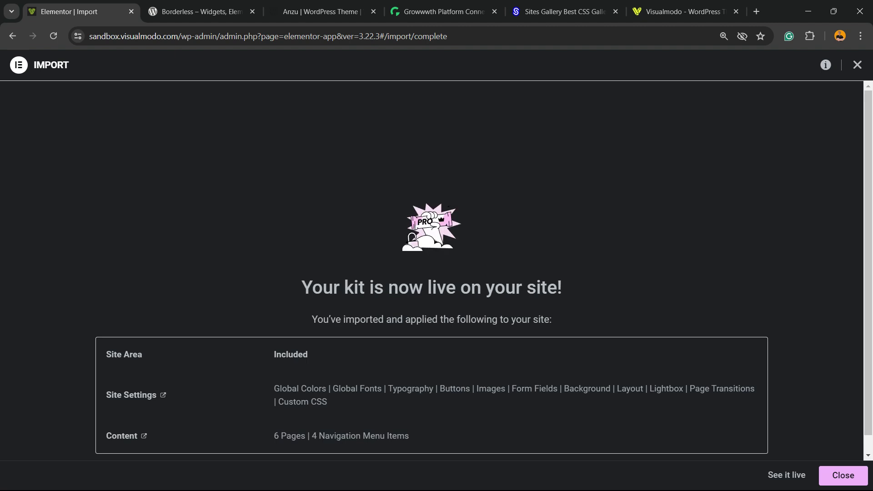
{"action": "scroll", "coordinate": [432, 273], "scroll_direction": "down", "scroll_amount": 1}
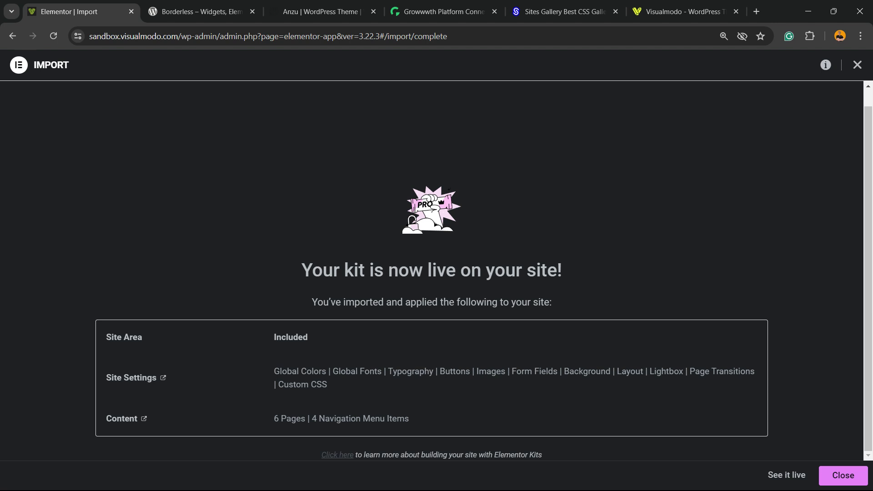
{"action": "left_click", "coordinate": [843, 475]}
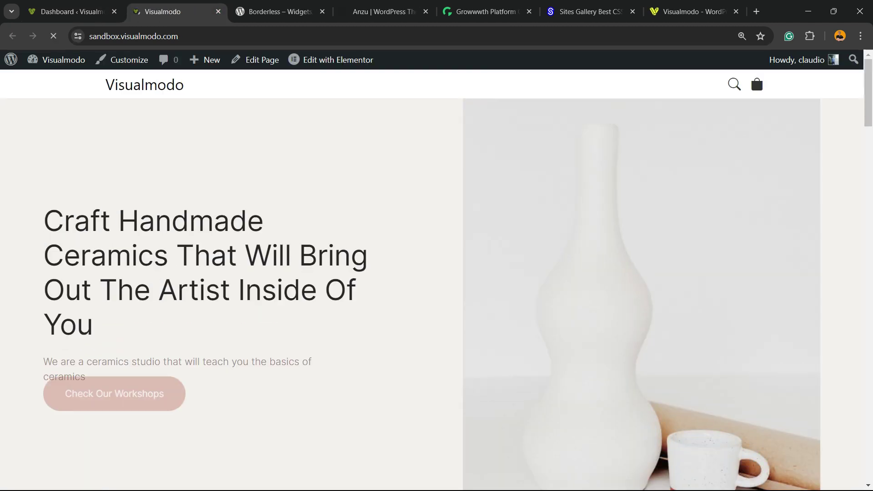
Scroll through the new ceramics home page, then open Home in the Elementor editor
{"action": "scroll", "coordinate": [306, 474], "scroll_direction": "down", "scroll_amount": 5}
{"action": "scroll", "coordinate": [306, 474], "scroll_direction": "down", "scroll_amount": 3}
{"action": "scroll", "coordinate": [305, 473], "scroll_direction": "down", "scroll_amount": 5}
{"action": "scroll", "coordinate": [306, 473], "scroll_direction": "down", "scroll_amount": 6}
{"action": "scroll", "coordinate": [436, 280], "scroll_direction": "down", "scroll_amount": 5}
{"action": "scroll", "coordinate": [436, 280], "scroll_direction": "down", "scroll_amount": 5}
{"action": "scroll", "coordinate": [437, 280], "scroll_direction": "down", "scroll_amount": 4}
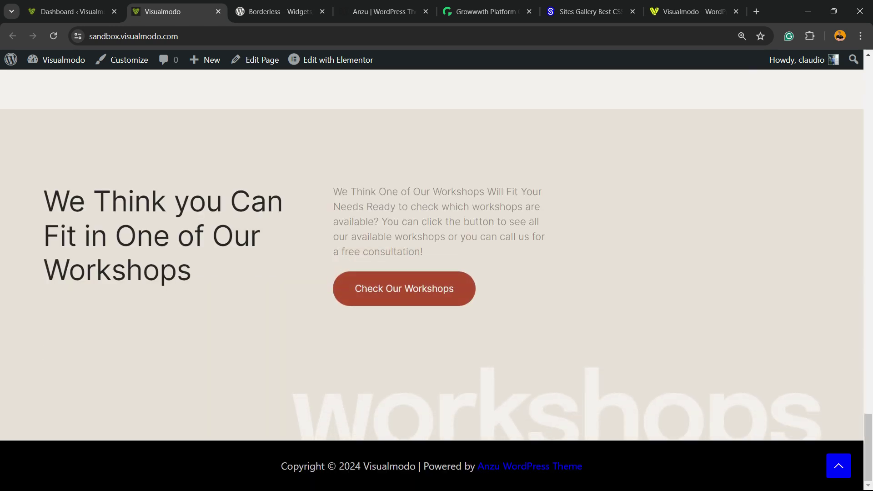
{"action": "key", "text": "Home"}
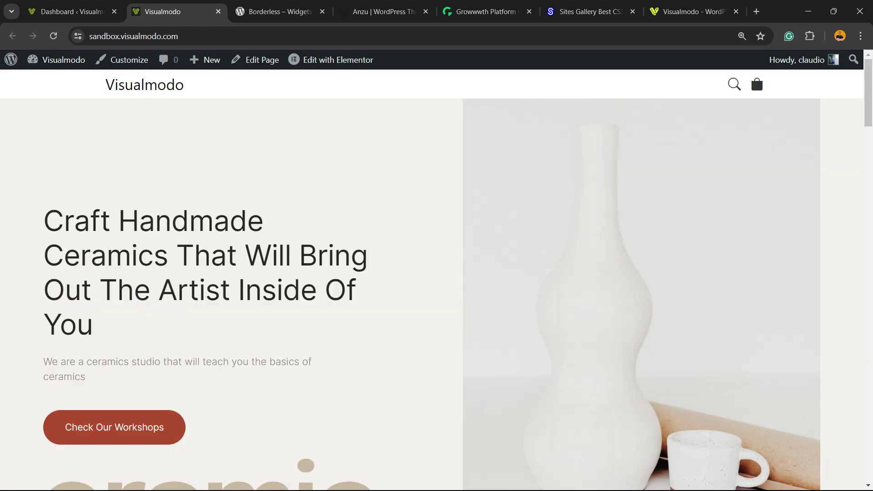
{"action": "left_click", "coordinate": [335, 60]}
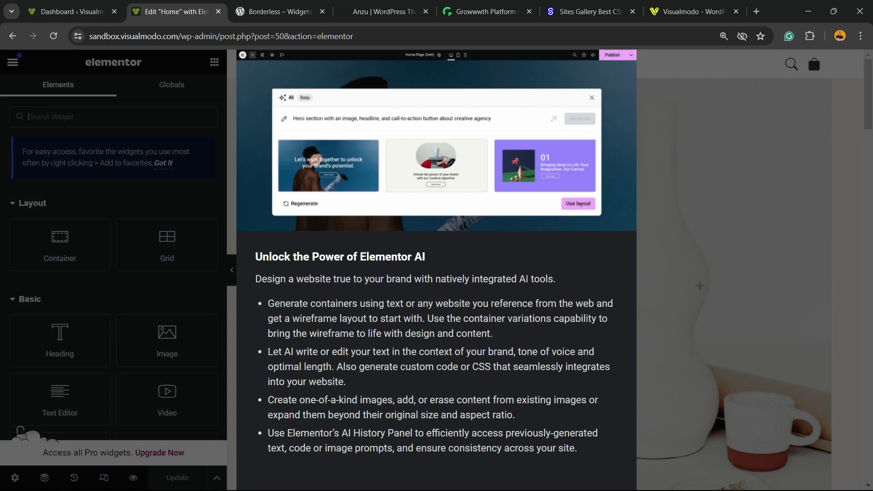
Zoom the browser out and dismiss the editor's AI notifications announcement
{"action": "left_click", "coordinate": [13, 62]}
{"action": "key", "text": "ctrl+minus"}
{"action": "key", "text": "ctrl+minus"}
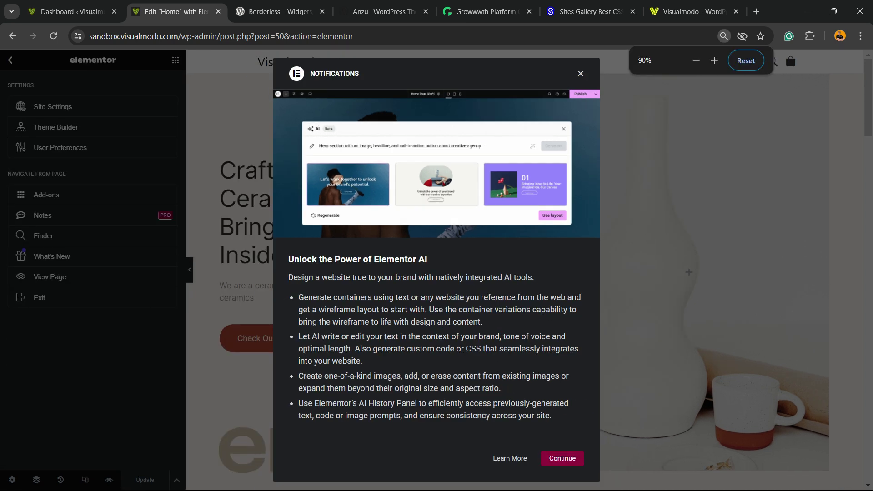
{"action": "left_click", "coordinate": [562, 458]}
Select the hero heading, then the large 'eramic' heading widget
{"action": "left_click", "coordinate": [220, 282]}
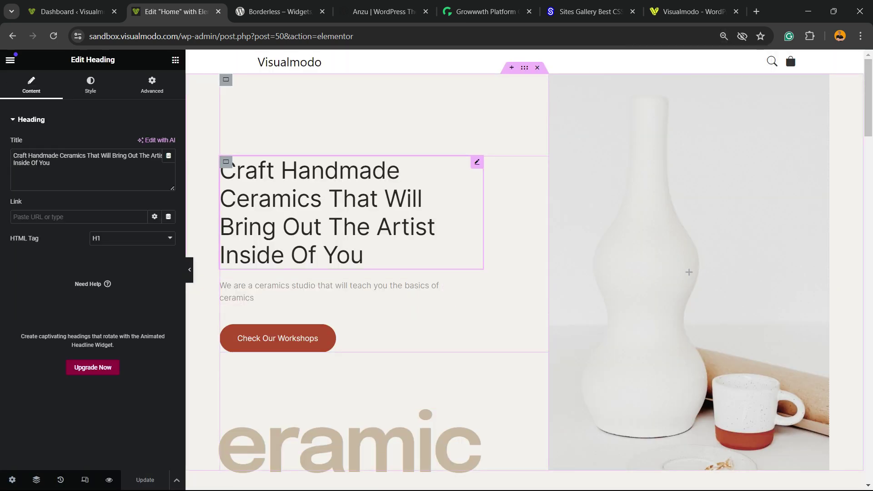
{"action": "scroll", "coordinate": [220, 282], "scroll_direction": "down", "scroll_amount": 3}
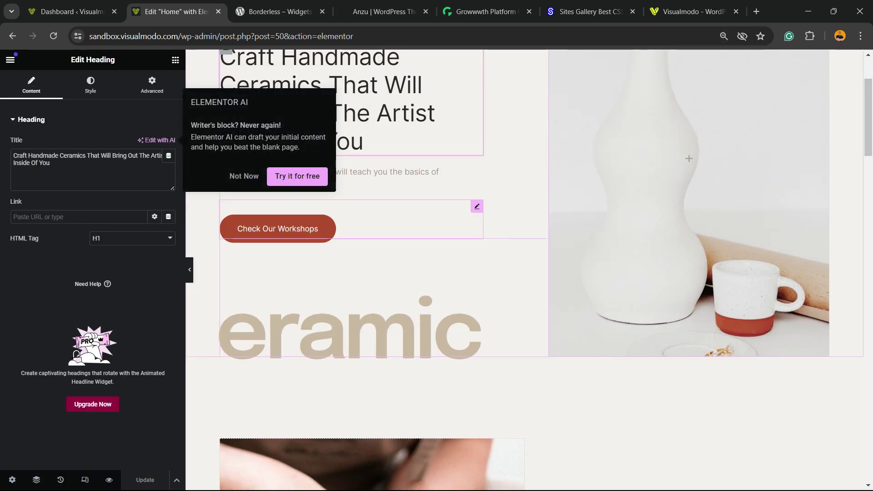
{"action": "scroll", "coordinate": [220, 281], "scroll_direction": "down", "scroll_amount": 3}
{"action": "left_click", "coordinate": [364, 218]}
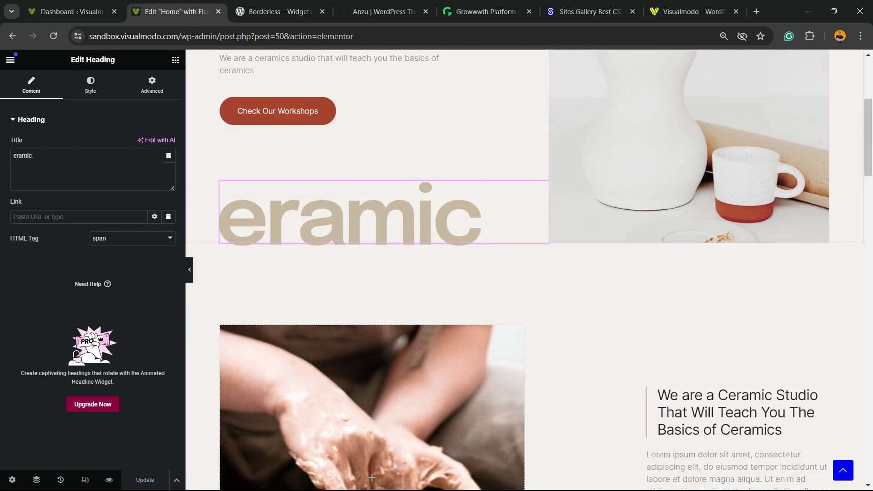
{"action": "scroll", "coordinate": [689, 158], "scroll_direction": "up", "scroll_amount": 3}
{"action": "scroll", "coordinate": [522, 269], "scroll_direction": "up", "scroll_amount": 3}
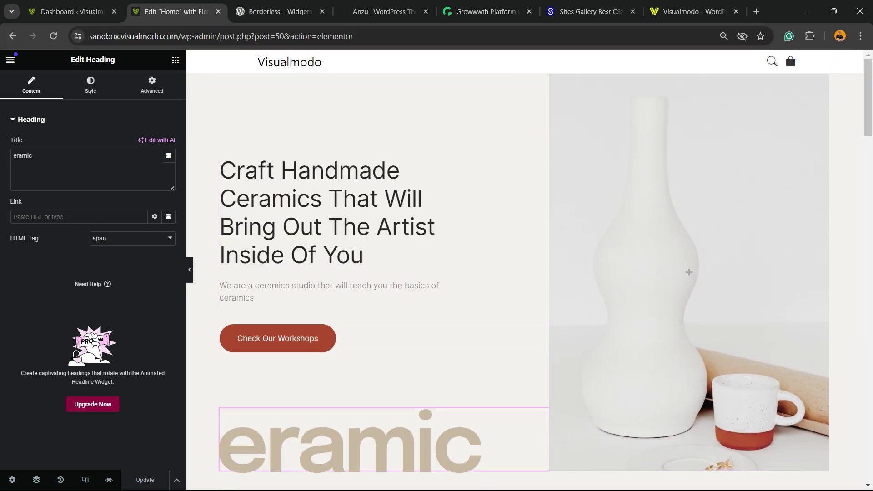
Go to Appearance > Menus in the WordPress dashboard
{"action": "left_click", "coordinate": [12, 36]}
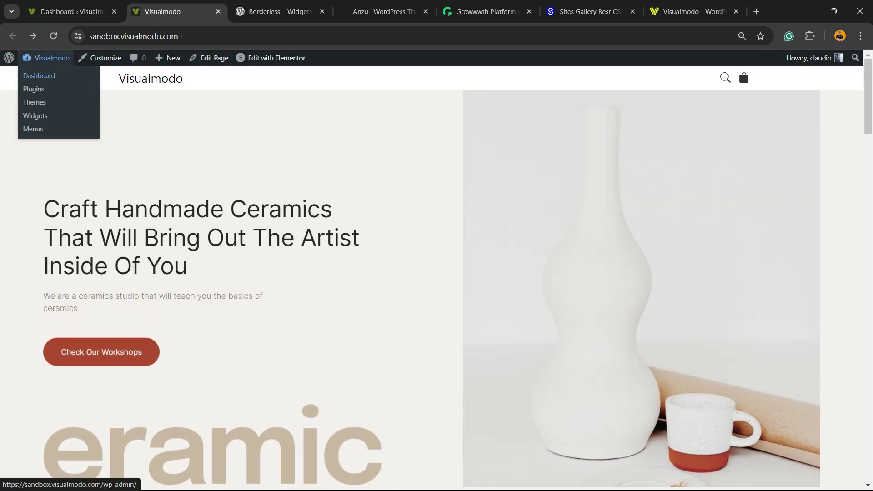
{"action": "left_click", "coordinate": [39, 75]}
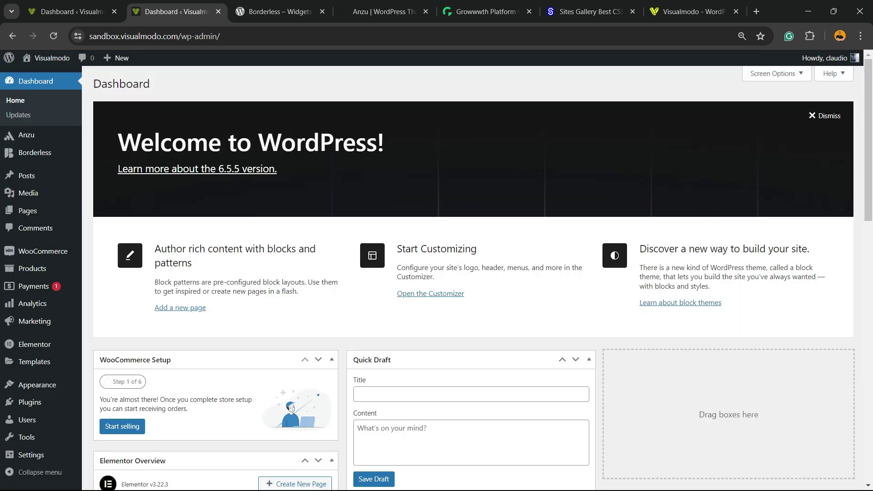
{"action": "scroll", "coordinate": [473, 273], "scroll_direction": "down", "scroll_amount": 2}
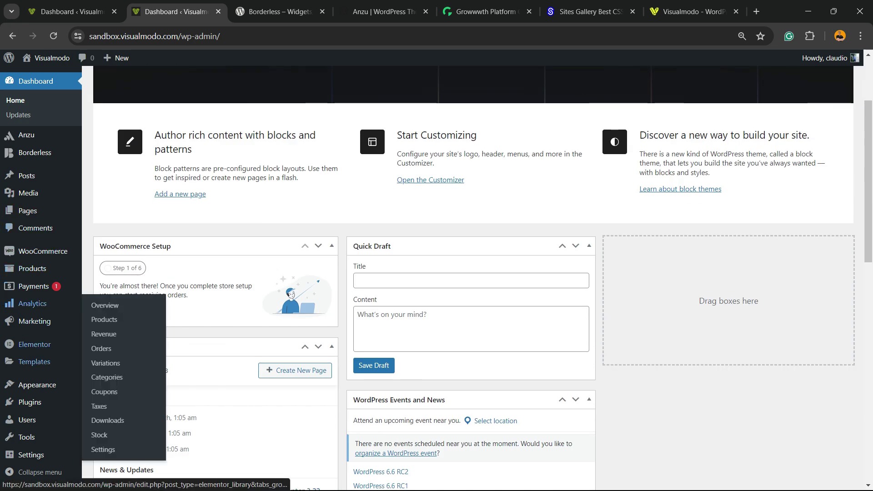
{"action": "key", "text": "ctrl+plus"}
{"action": "key", "text": "ctrl+plus"}
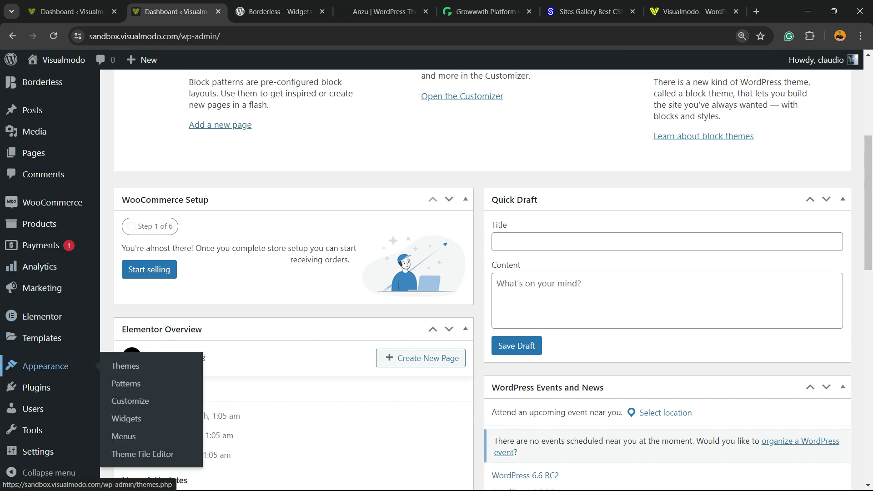
{"action": "left_click", "coordinate": [123, 436]}
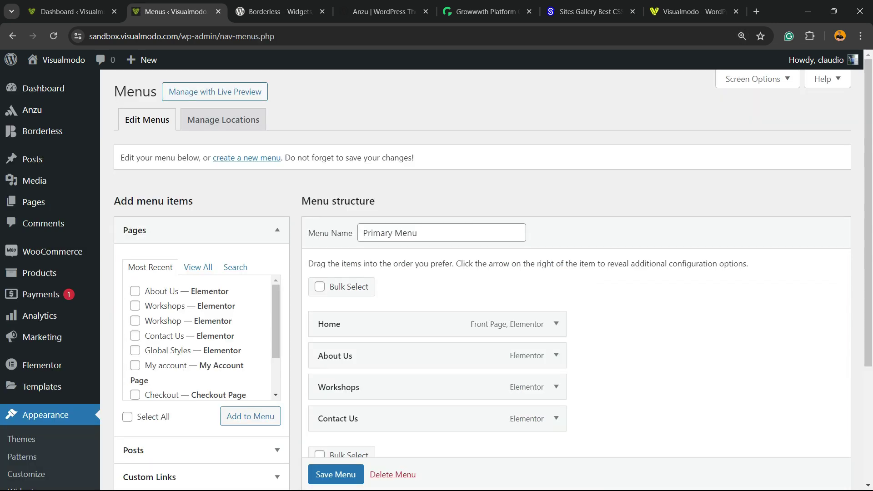
Save the Primary Menu (Home, About Us, Workshops, Contact Us) and view the live site
{"action": "key", "text": "ctrl+plus"}
{"action": "scroll", "coordinate": [495, 331], "scroll_direction": "down", "scroll_amount": 3}
{"action": "scroll", "coordinate": [495, 282], "scroll_direction": "down", "scroll_amount": 2}
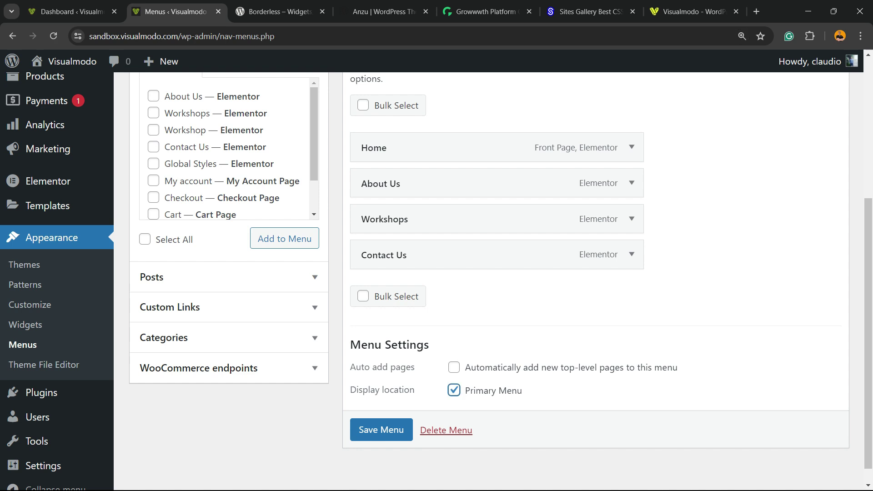
{"action": "left_click", "coordinate": [382, 430]}
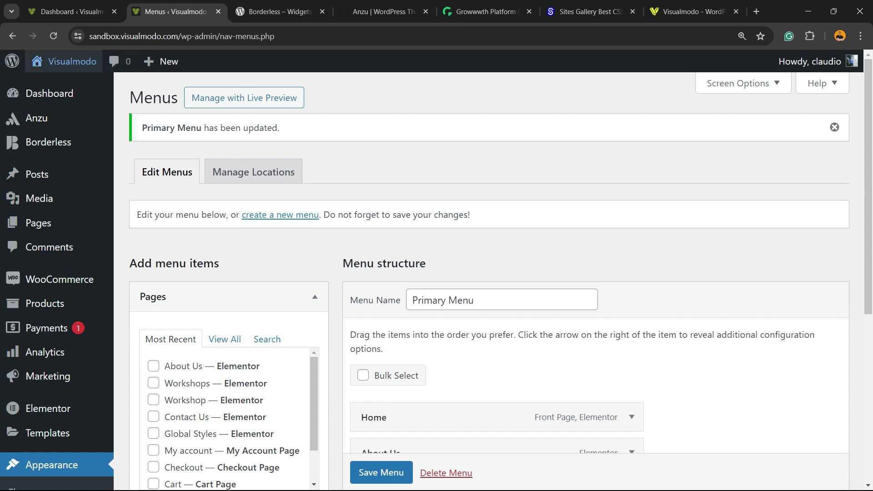
{"action": "left_click", "coordinate": [63, 61]}
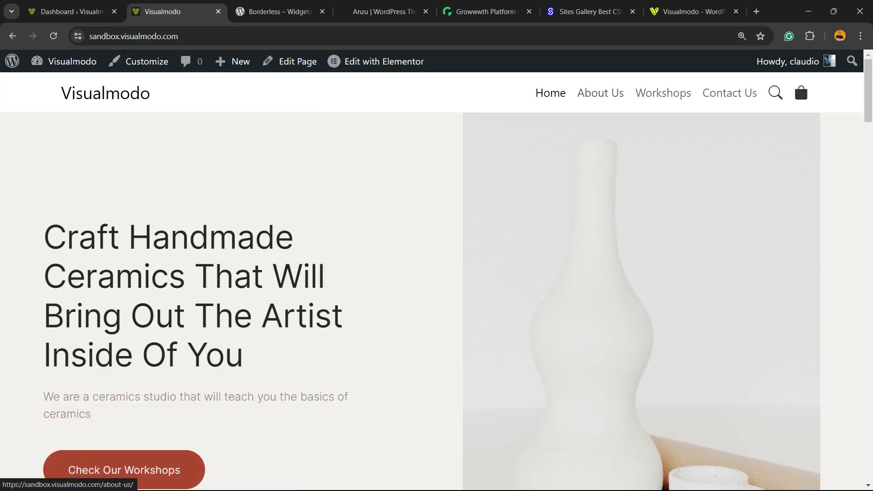
Visit the About Us page, then scroll through the Workshops page
{"action": "left_click", "coordinate": [600, 93]}
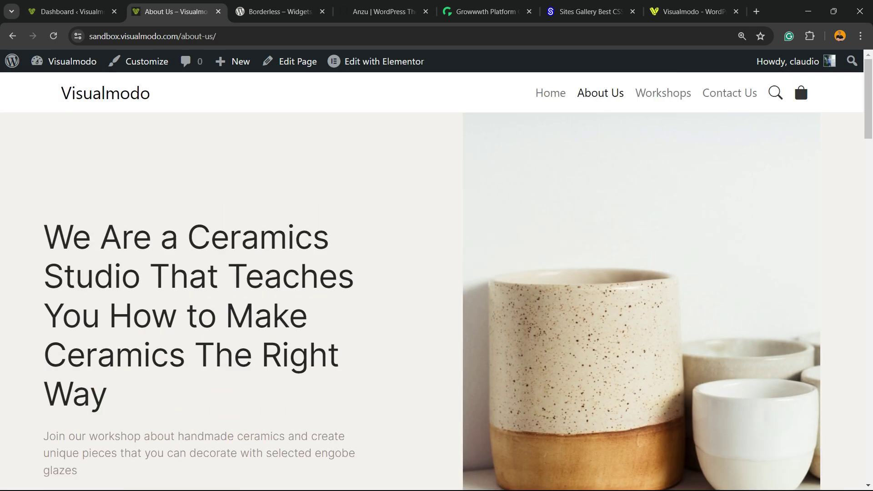
{"action": "left_click", "coordinate": [663, 93]}
{"action": "scroll", "coordinate": [437, 282], "scroll_direction": "down", "scroll_amount": 5}
{"action": "scroll", "coordinate": [437, 282], "scroll_direction": "down", "scroll_amount": 10}
{"action": "scroll", "coordinate": [436, 282], "scroll_direction": "down", "scroll_amount": 10}
{"action": "scroll", "coordinate": [437, 282], "scroll_direction": "up", "scroll_amount": 10}
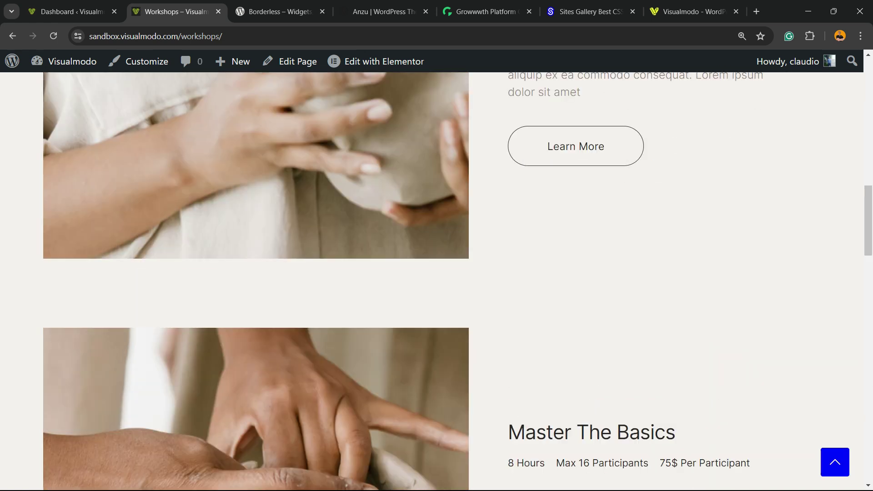
{"action": "scroll", "coordinate": [436, 282], "scroll_direction": "up", "scroll_amount": 15}
Scroll through the Contact Us page and return to its top
{"action": "left_click", "coordinate": [730, 93]}
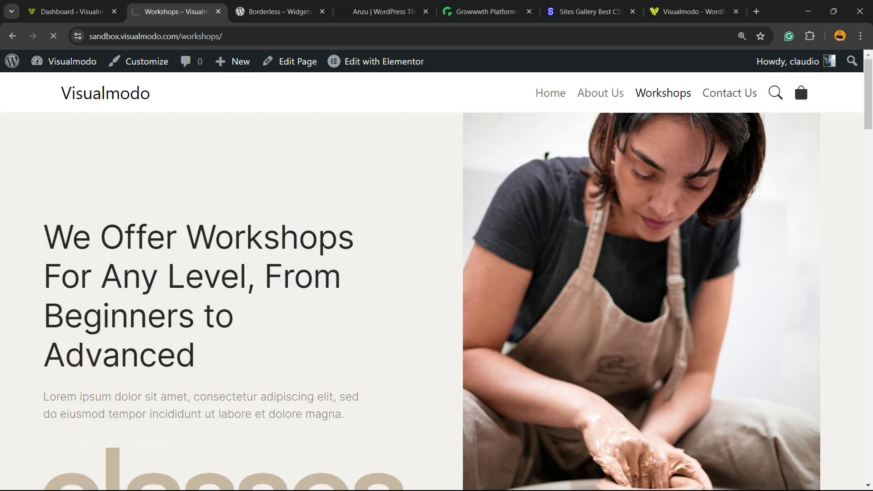
{"action": "scroll", "coordinate": [437, 282], "scroll_direction": "down", "scroll_amount": 5}
{"action": "scroll", "coordinate": [437, 282], "scroll_direction": "down", "scroll_amount": 7}
{"action": "scroll", "coordinate": [437, 282], "scroll_direction": "down", "scroll_amount": 3}
{"action": "scroll", "coordinate": [437, 282], "scroll_direction": "up", "scroll_amount": 15}
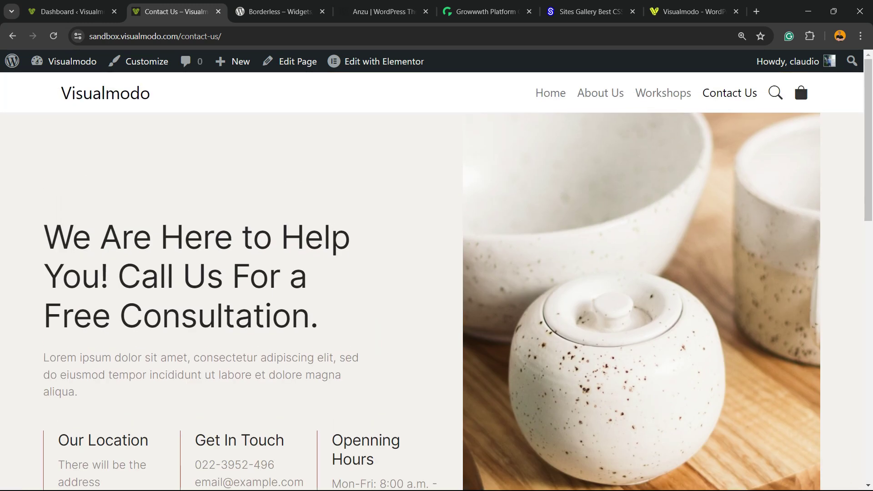
{"action": "left_click_drag", "start_coordinate": [184, 237], "coordinate": [314, 357]}
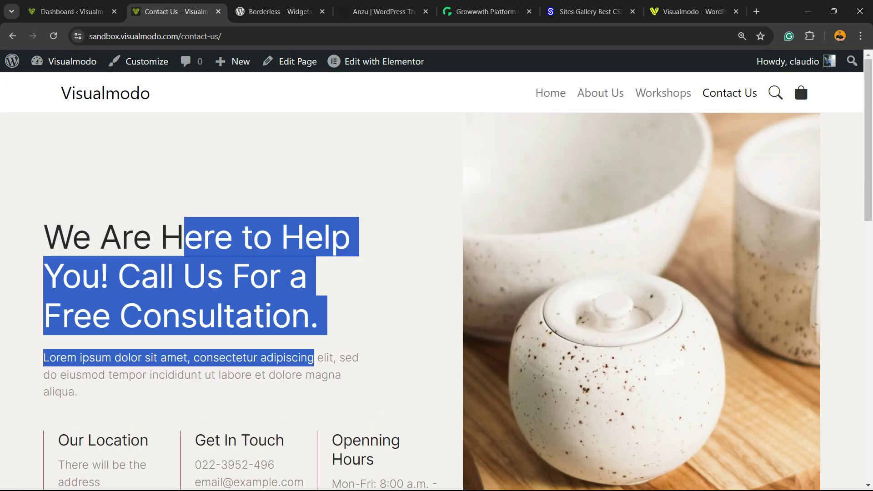
{"action": "scroll", "coordinate": [437, 282], "scroll_direction": "down", "scroll_amount": 6}
{"action": "scroll", "coordinate": [436, 282], "scroll_direction": "down", "scroll_amount": 6}
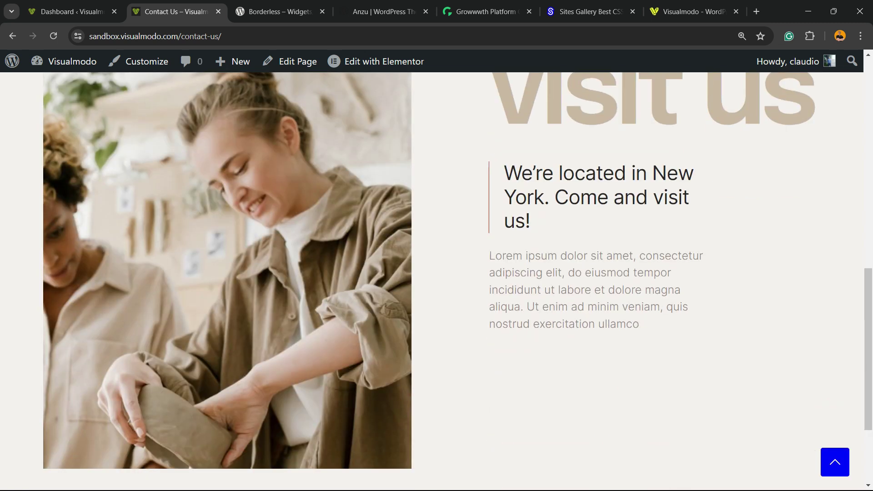
{"action": "scroll", "coordinate": [437, 282], "scroll_direction": "down", "scroll_amount": 3}
{"action": "key", "text": "Home"}
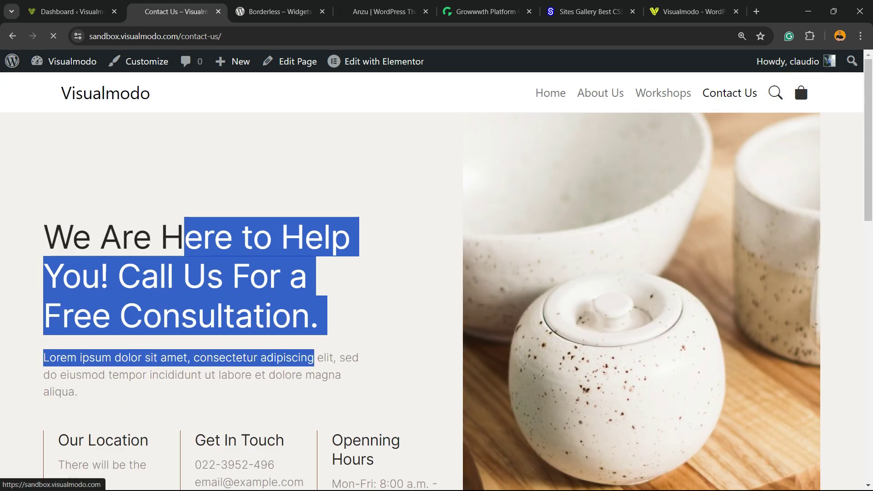
Review the Borderless plugin page on WordPress.org, selecting the words Elementor and Gutenberg in its title
{"action": "left_click", "coordinate": [550, 93]}
{"action": "key", "text": "ctrl+Tab"}
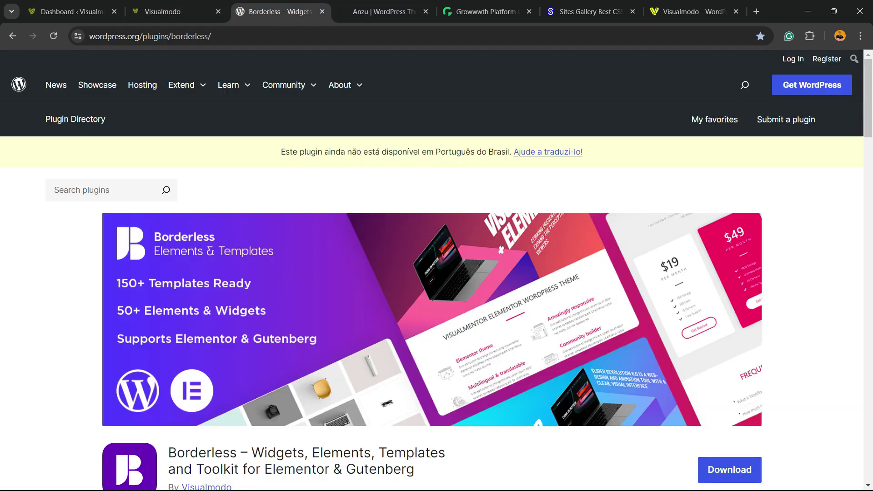
{"action": "scroll", "coordinate": [436, 273], "scroll_direction": "down", "scroll_amount": 5}
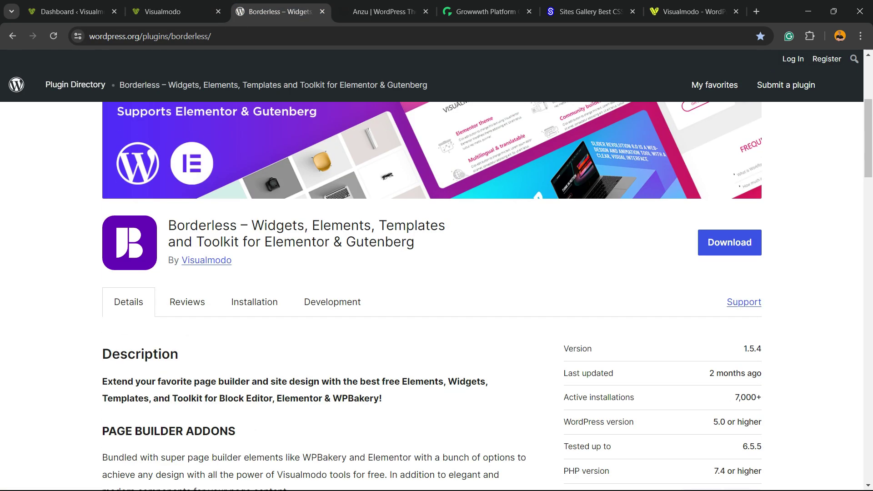
{"action": "triple_click", "coordinate": [291, 233]}
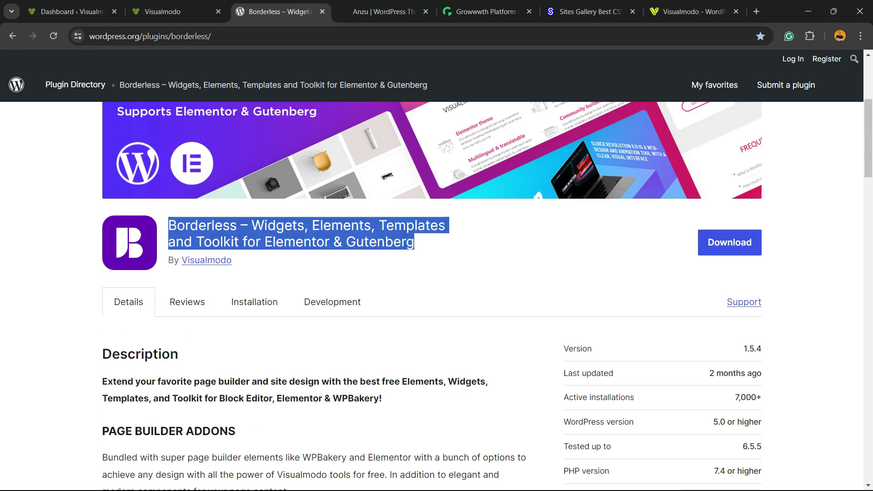
{"action": "left_click", "coordinate": [291, 242]}
{"action": "double_click", "coordinate": [299, 242]}
{"action": "left_click", "coordinate": [299, 241]}
{"action": "double_click", "coordinate": [381, 241]}
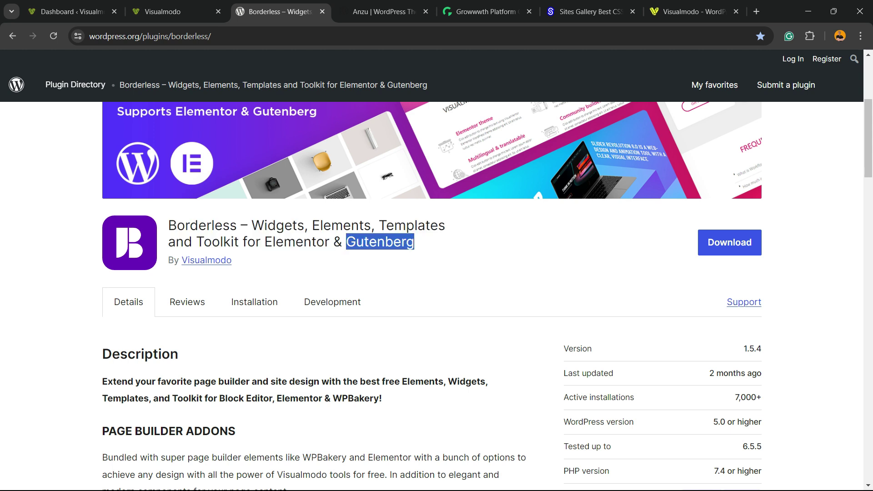
Look over the Anzu theme page, then scroll through Growwwth's publisher website listings
{"action": "key", "text": "ctrl+Tab"}
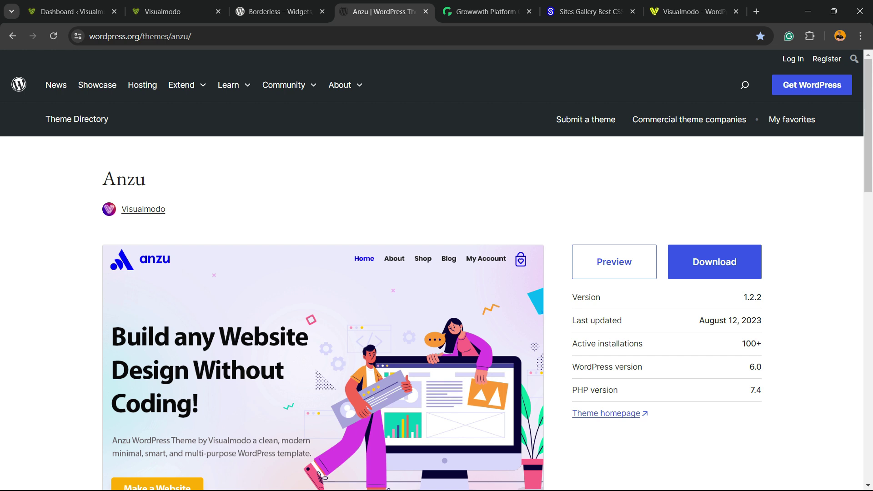
{"action": "key", "text": "ctrl+Tab"}
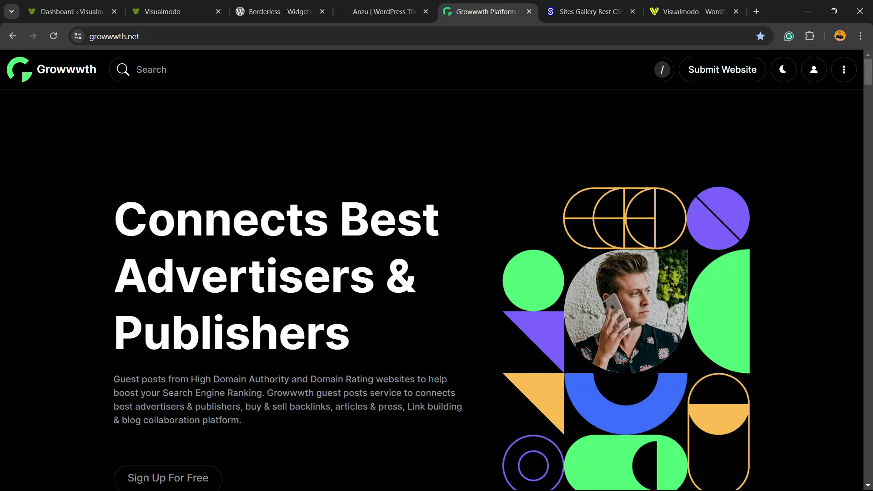
{"action": "scroll", "coordinate": [432, 291], "scroll_direction": "down", "scroll_amount": 3}
{"action": "scroll", "coordinate": [432, 291], "scroll_direction": "down", "scroll_amount": 5}
{"action": "scroll", "coordinate": [432, 291], "scroll_direction": "down", "scroll_amount": 3}
{"action": "scroll", "coordinate": [432, 291], "scroll_direction": "down", "scroll_amount": 7}
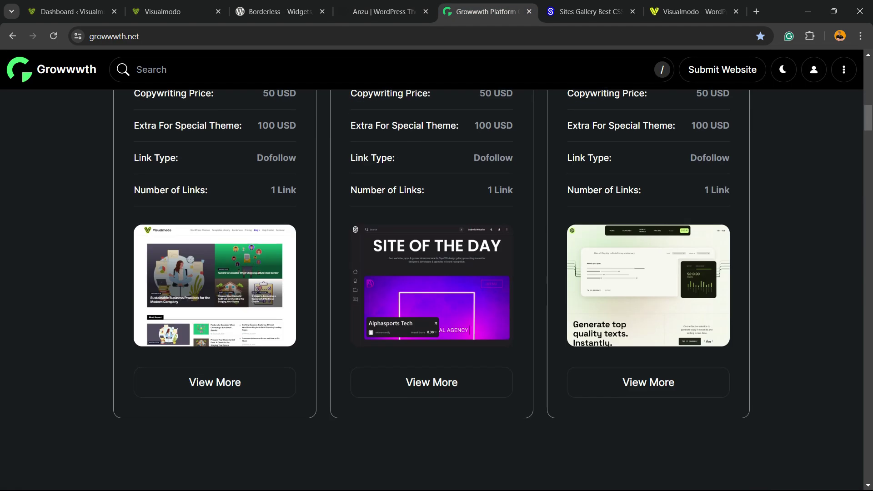
{"action": "scroll", "coordinate": [432, 291], "scroll_direction": "down", "scroll_amount": 5}
{"action": "scroll", "coordinate": [432, 291], "scroll_direction": "down", "scroll_amount": 7}
{"action": "scroll", "coordinate": [432, 291], "scroll_direction": "down", "scroll_amount": 4}
{"action": "scroll", "coordinate": [432, 291], "scroll_direction": "down", "scroll_amount": 8}
{"action": "scroll", "coordinate": [431, 291], "scroll_direction": "down", "scroll_amount": 5}
{"action": "scroll", "coordinate": [432, 291], "scroll_direction": "down", "scroll_amount": 5}
{"action": "scroll", "coordinate": [432, 291], "scroll_direction": "down", "scroll_amount": 5}
{"action": "scroll", "coordinate": [432, 291], "scroll_direction": "down", "scroll_amount": 5}
Scroll the Sites Gallery showcase past its website listings to the awards FAQ and Latest Posts
{"action": "key", "text": "ctrl+Tab"}
{"action": "scroll", "coordinate": [453, 291], "scroll_direction": "down", "scroll_amount": 7}
{"action": "scroll", "coordinate": [453, 291], "scroll_direction": "down", "scroll_amount": 5}
{"action": "scroll", "coordinate": [452, 291], "scroll_direction": "down", "scroll_amount": 7}
{"action": "scroll", "coordinate": [453, 291], "scroll_direction": "down", "scroll_amount": 5}
{"action": "scroll", "coordinate": [452, 291], "scroll_direction": "down", "scroll_amount": 2}
{"action": "scroll", "coordinate": [452, 291], "scroll_direction": "down", "scroll_amount": 5}
{"action": "scroll", "coordinate": [452, 291], "scroll_direction": "down", "scroll_amount": 7}
{"action": "scroll", "coordinate": [452, 291], "scroll_direction": "down", "scroll_amount": 5}
{"action": "scroll", "coordinate": [452, 291], "scroll_direction": "down", "scroll_amount": 6}
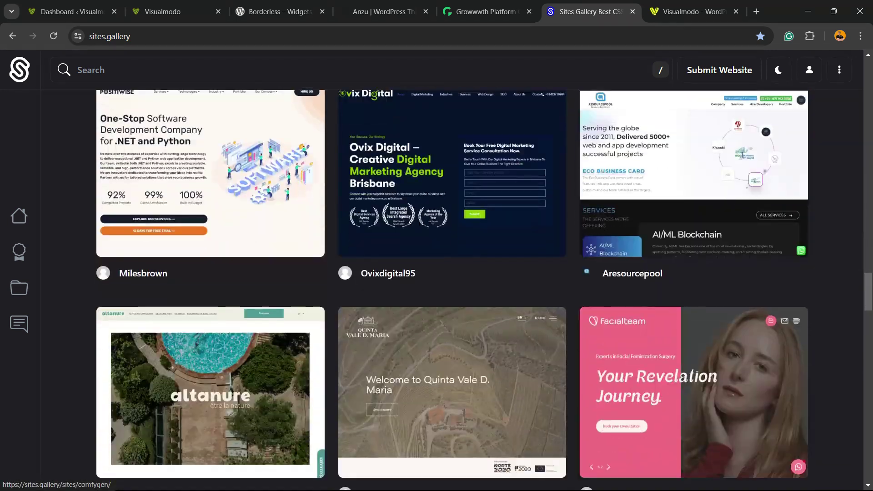
{"action": "scroll", "coordinate": [452, 291], "scroll_direction": "down", "scroll_amount": 6}
{"action": "scroll", "coordinate": [453, 291], "scroll_direction": "down", "scroll_amount": 7}
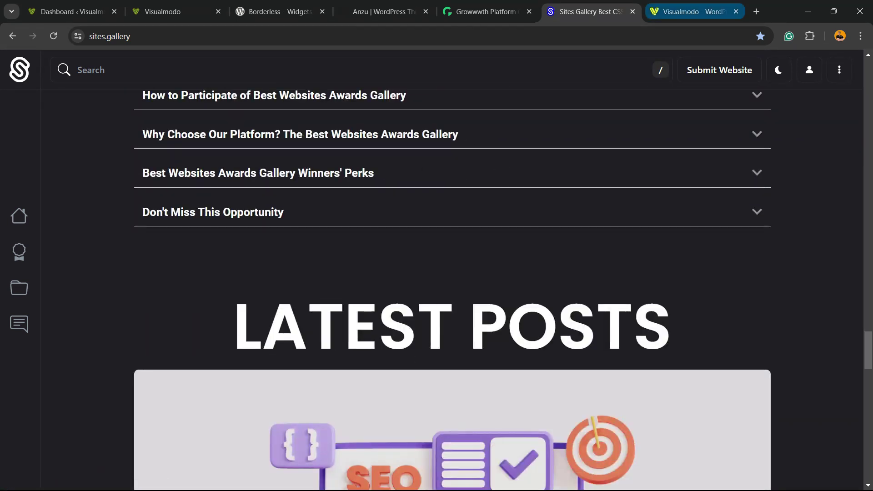
Open Visualmodo's Borderless plugin page and scroll past pricing and templates to the 150+ elements list
{"action": "key", "text": "ctrl+Tab"}
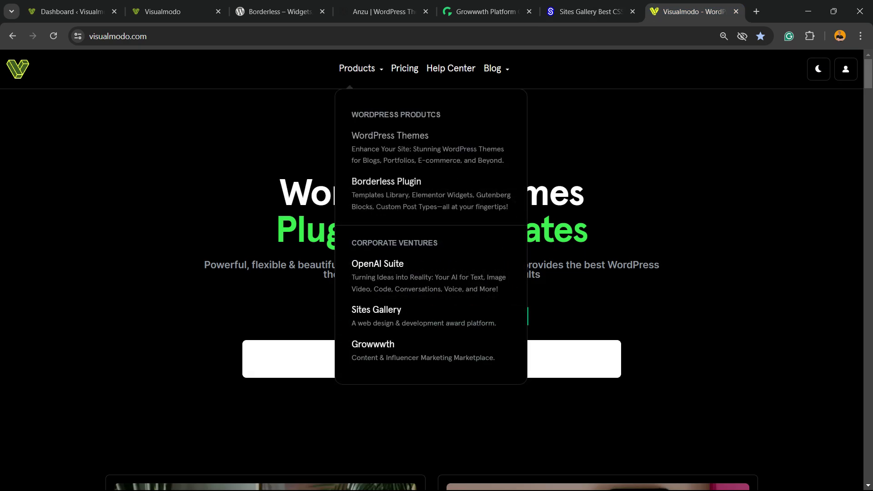
{"action": "left_click", "coordinate": [387, 182]}
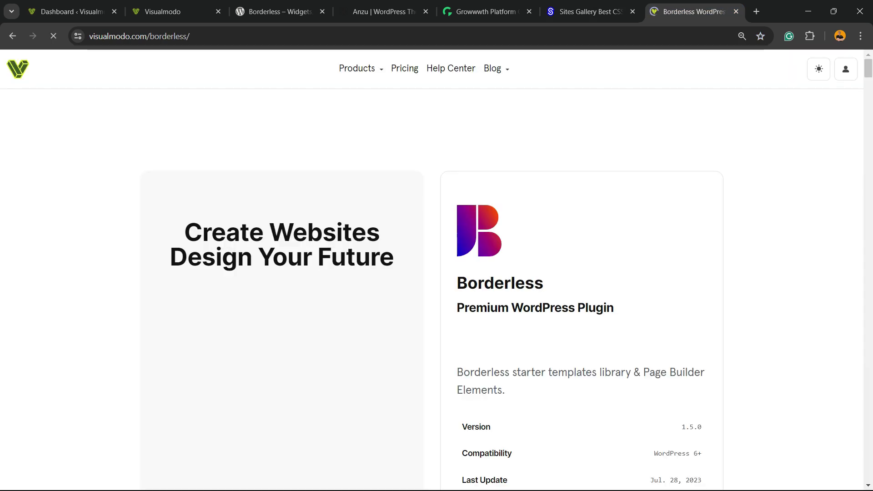
{"action": "scroll", "coordinate": [436, 273], "scroll_direction": "down", "scroll_amount": 3}
{"action": "scroll", "coordinate": [436, 273], "scroll_direction": "down", "scroll_amount": 3}
{"action": "scroll", "coordinate": [437, 273], "scroll_direction": "down", "scroll_amount": 5}
{"action": "scroll", "coordinate": [436, 272], "scroll_direction": "down", "scroll_amount": 3}
{"action": "scroll", "coordinate": [437, 273], "scroll_direction": "down", "scroll_amount": 5}
{"action": "scroll", "coordinate": [437, 272], "scroll_direction": "down", "scroll_amount": 3}
{"action": "scroll", "coordinate": [437, 273], "scroll_direction": "down", "scroll_amount": 5}
{"action": "scroll", "coordinate": [436, 273], "scroll_direction": "down", "scroll_amount": 4}
{"action": "scroll", "coordinate": [437, 272], "scroll_direction": "down", "scroll_amount": 6}
{"action": "scroll", "coordinate": [437, 273], "scroll_direction": "down", "scroll_amount": 3}
{"action": "scroll", "coordinate": [436, 273], "scroll_direction": "down", "scroll_amount": 6}
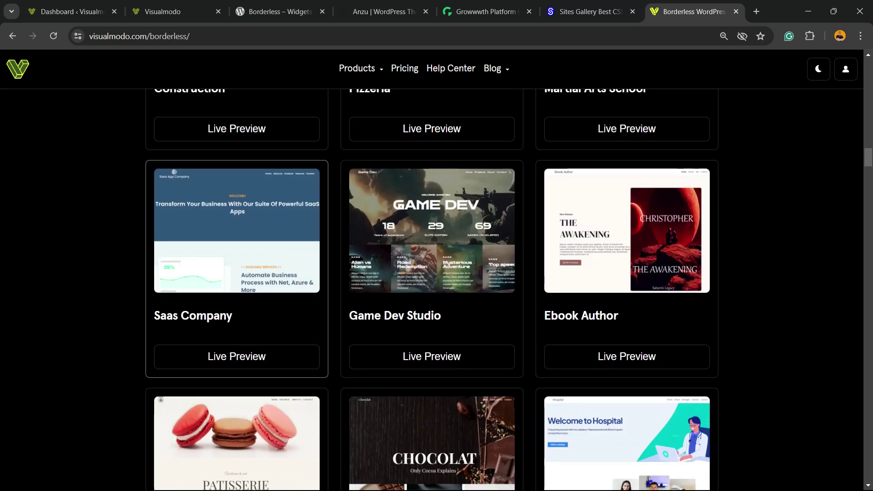
{"action": "scroll", "coordinate": [436, 272], "scroll_direction": "down", "scroll_amount": 5}
{"action": "scroll", "coordinate": [437, 273], "scroll_direction": "down", "scroll_amount": 5}
{"action": "scroll", "coordinate": [437, 273], "scroll_direction": "down", "scroll_amount": 4}
{"action": "scroll", "coordinate": [437, 273], "scroll_direction": "down", "scroll_amount": 5}
{"action": "scroll", "coordinate": [437, 272], "scroll_direction": "down", "scroll_amount": 5}
{"action": "scroll", "coordinate": [436, 273], "scroll_direction": "down", "scroll_amount": 3}
{"action": "scroll", "coordinate": [237, 255], "scroll_direction": "down", "scroll_amount": 4}
{"action": "scroll", "coordinate": [236, 254], "scroll_direction": "down", "scroll_amount": 3}
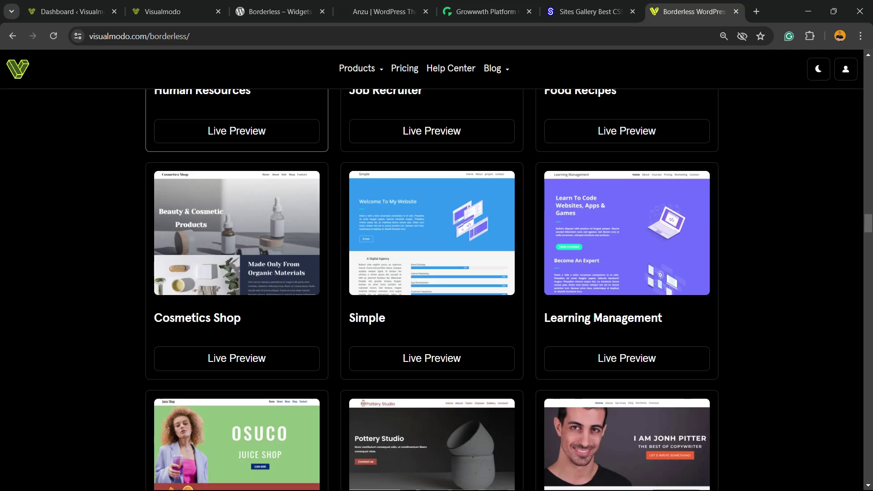
{"action": "scroll", "coordinate": [236, 254], "scroll_direction": "down", "scroll_amount": 3}
{"action": "scroll", "coordinate": [237, 255], "scroll_direction": "down", "scroll_amount": 8}
{"action": "scroll", "coordinate": [437, 273], "scroll_direction": "down", "scroll_amount": 2}
{"action": "scroll", "coordinate": [436, 273], "scroll_direction": "down", "scroll_amount": 5}
{"action": "scroll", "coordinate": [437, 273], "scroll_direction": "down", "scroll_amount": 6}
{"action": "scroll", "coordinate": [437, 272], "scroll_direction": "down", "scroll_amount": 2}
{"action": "scroll", "coordinate": [436, 273], "scroll_direction": "down", "scroll_amount": 3}
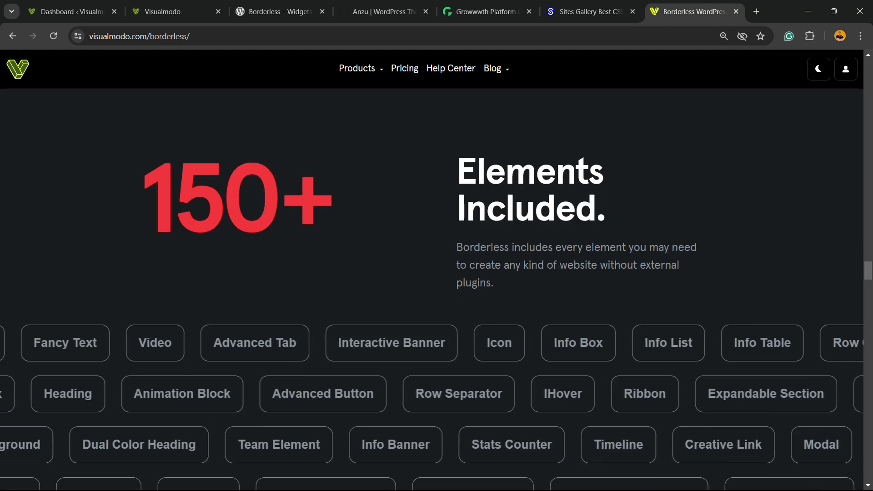
{"action": "scroll", "coordinate": [436, 273], "scroll_direction": "down", "scroll_amount": 3}
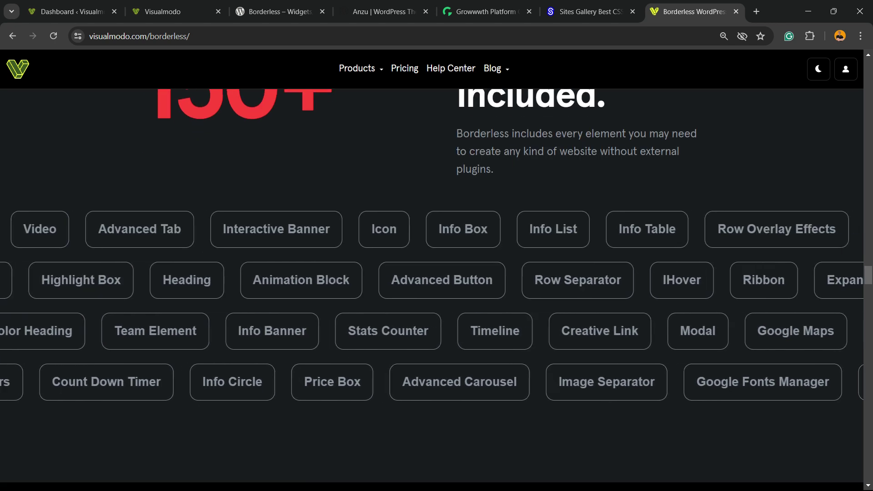